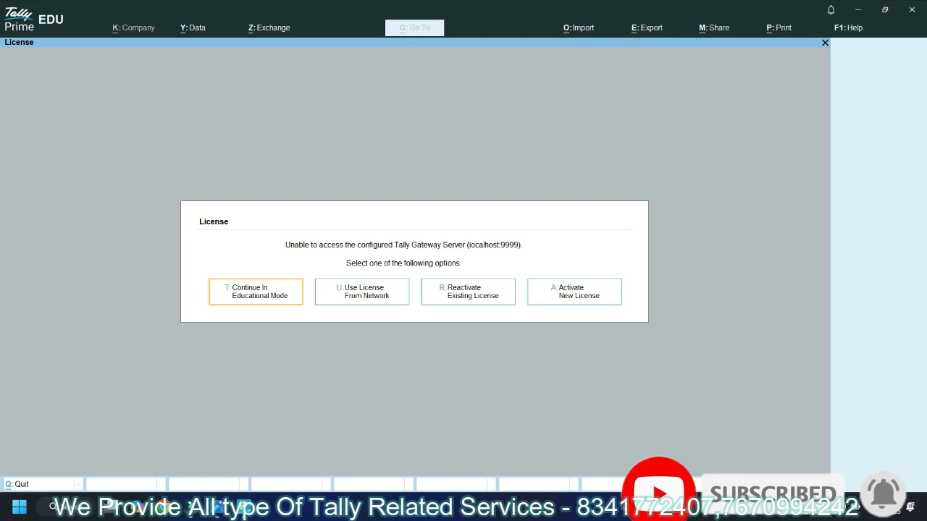
- Continue in Educational Mode and start creating a new company
key(Return)
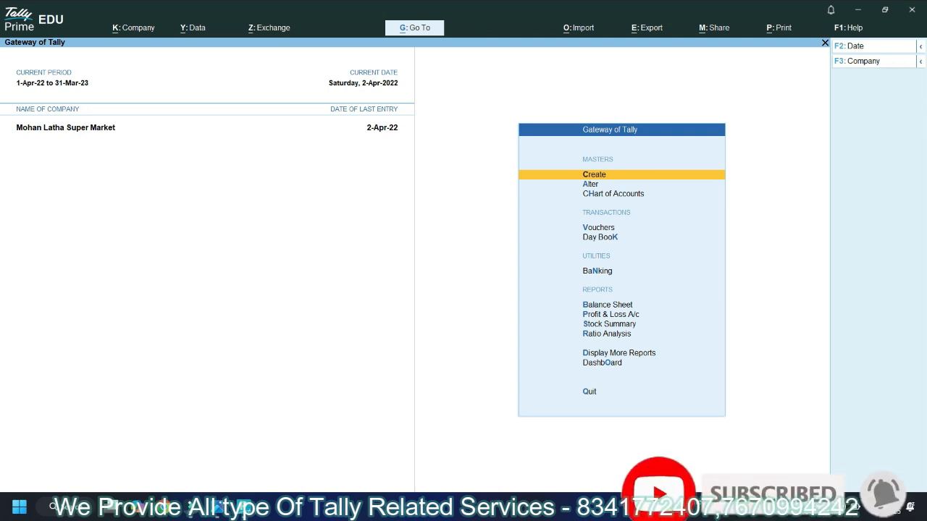
key(F3)
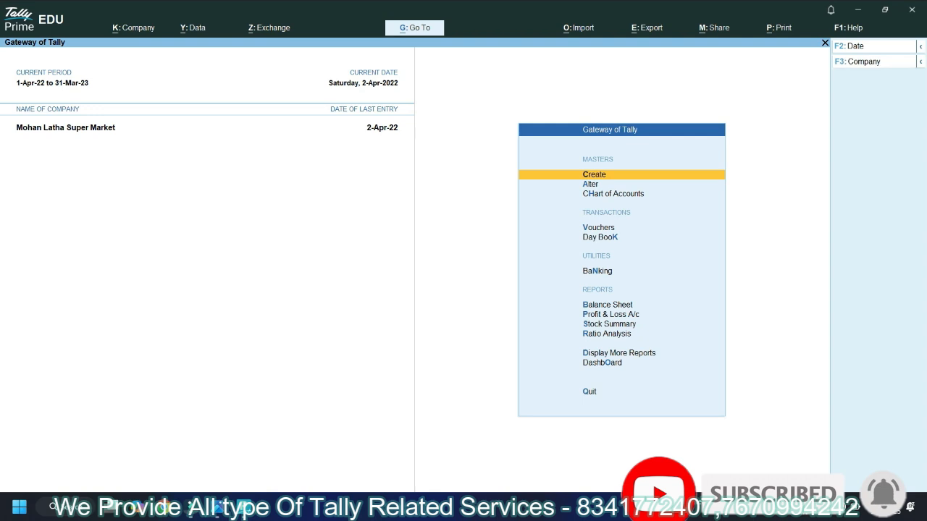
key(Up)
key(Up)
key(Up)
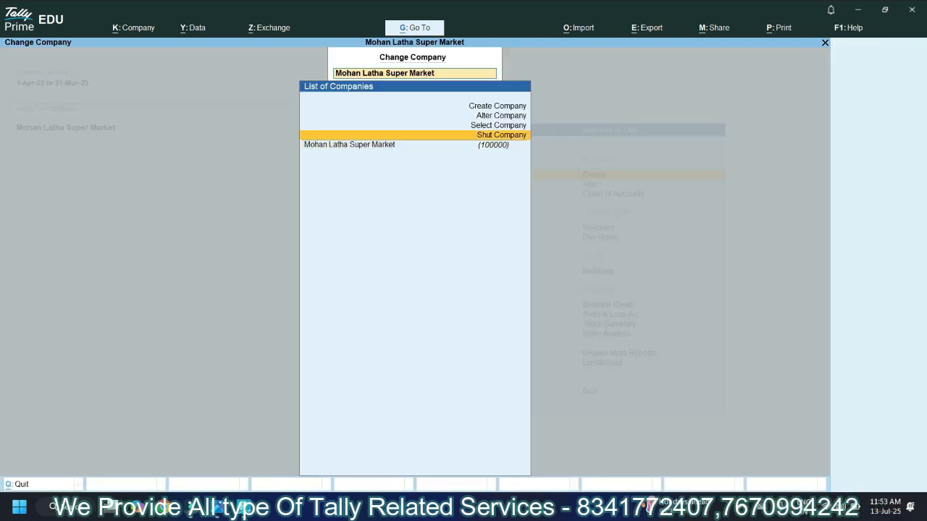
key(Up)
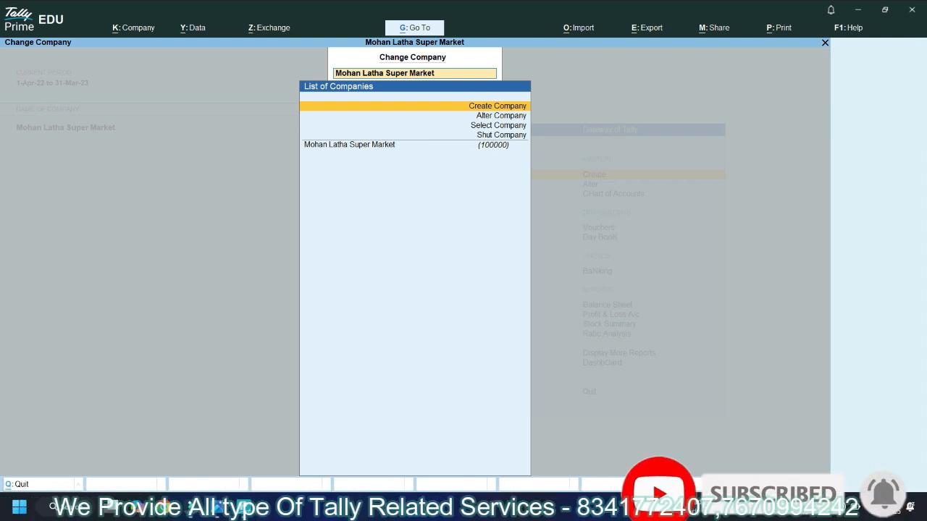
key(Return)
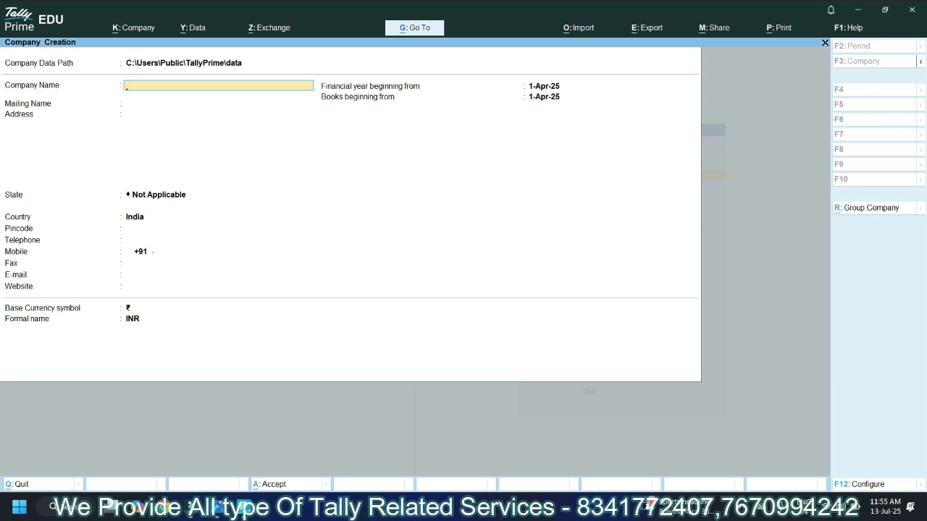
- Enter AK SOFT SOLUTIONS as company and mailing name, and fill in the address with Andhra Pradesh as the state
text(AK SOFT SOLUTIONS)
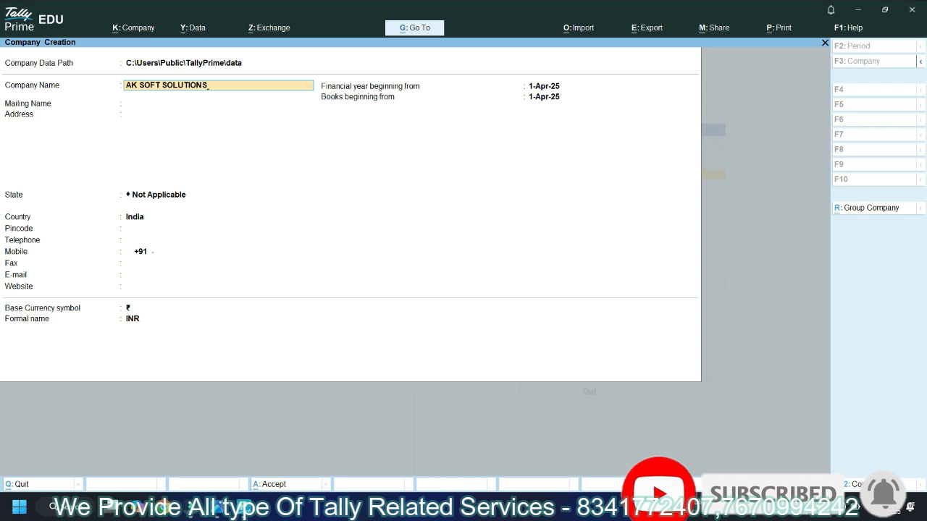
key(Return)
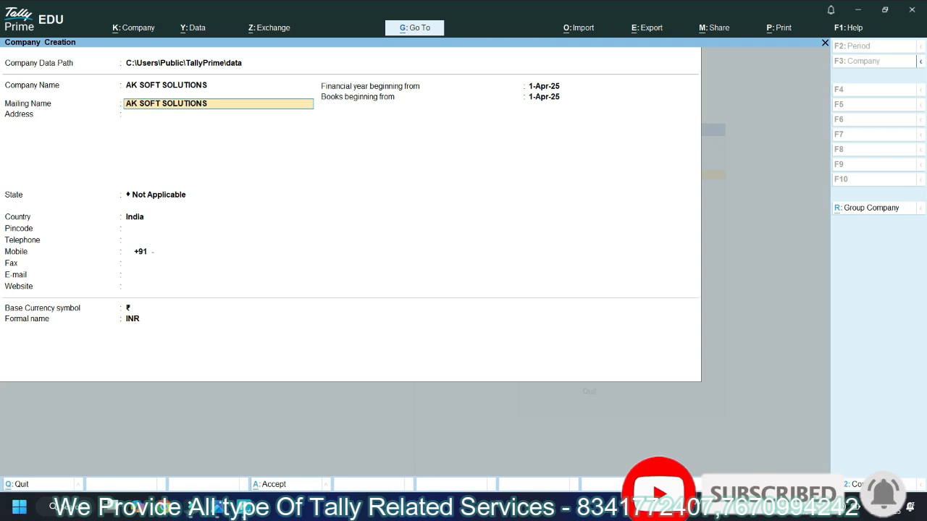
key(Return)
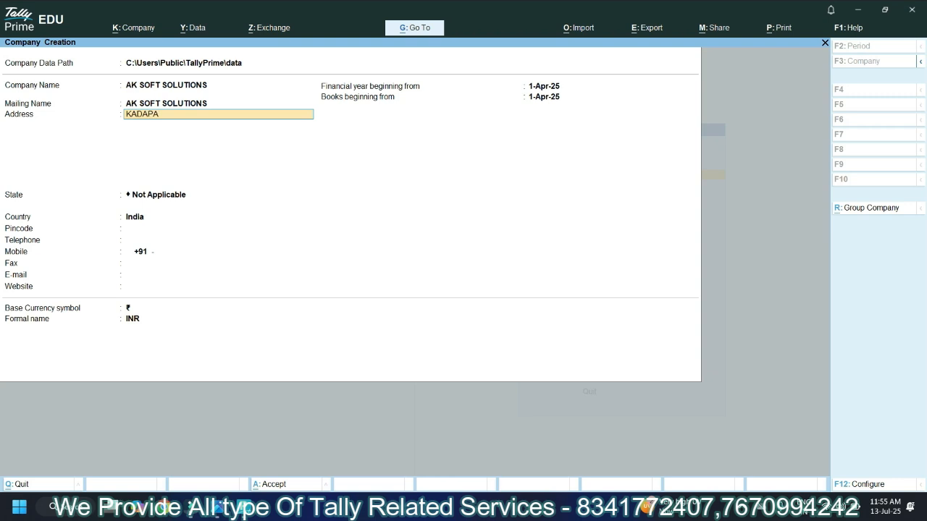
key(Return)
key(Return)
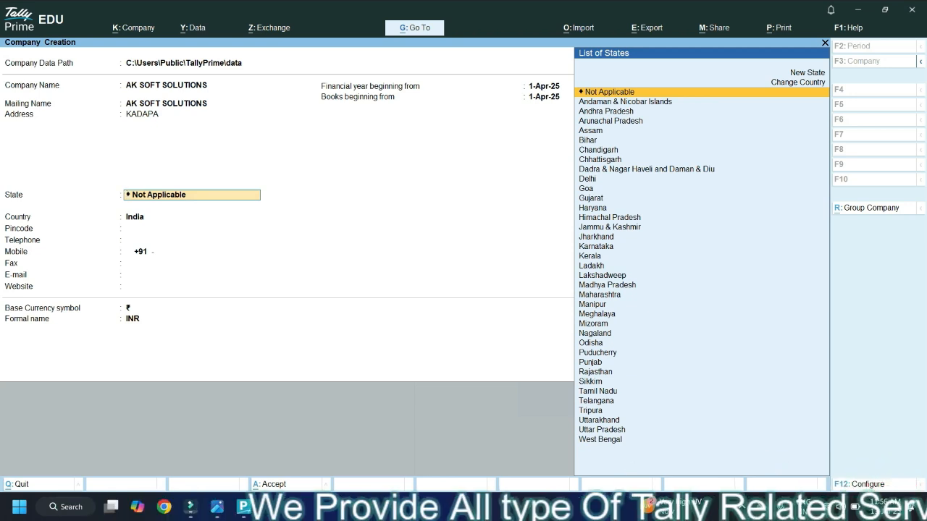
text(ANDH)
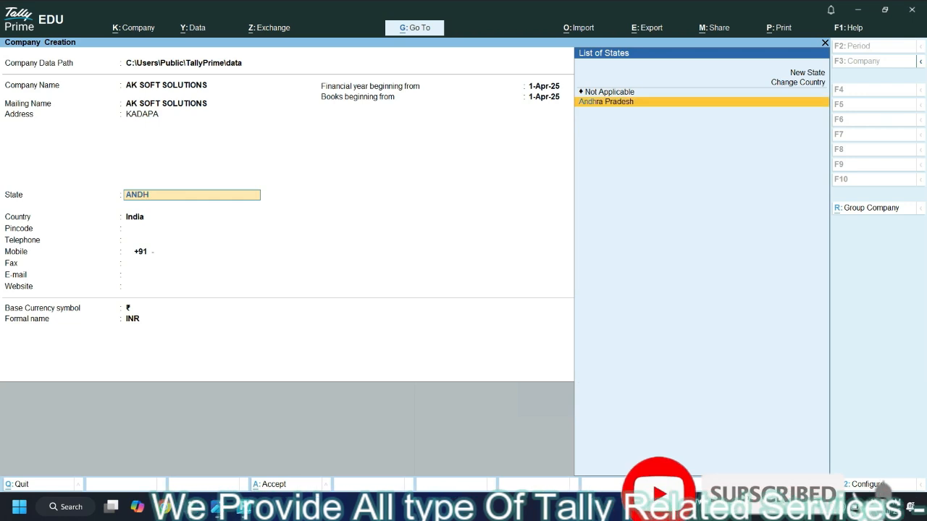
key(Return)
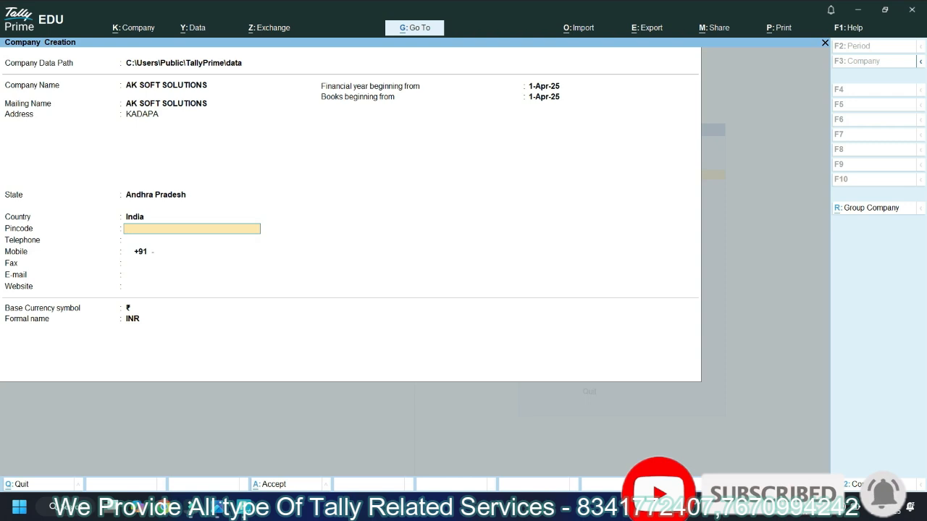
key(Return)
key(Return)
key(Return)
key(Return)
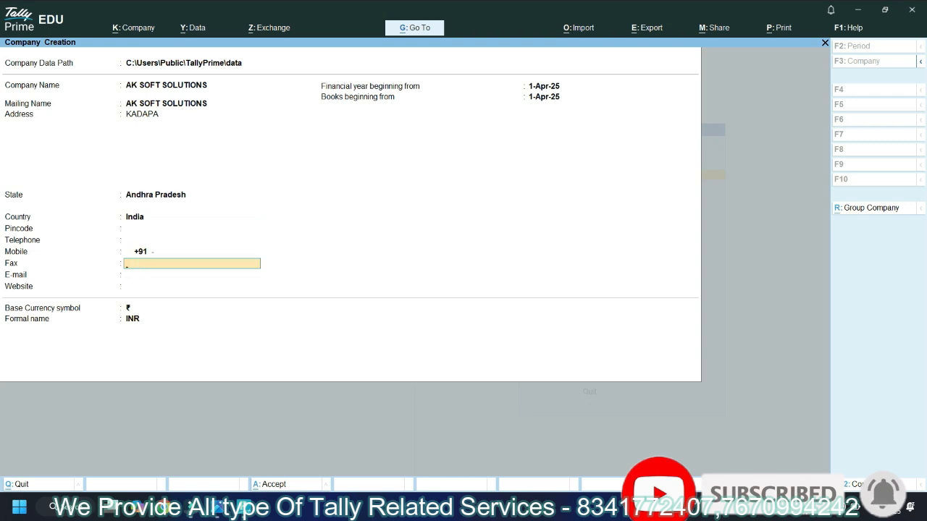
key(Up)
key(Up)
key(Up)
key(Up)
key(Up)
key(BackSpace)
key(BackSpace)
key(BackSpace)
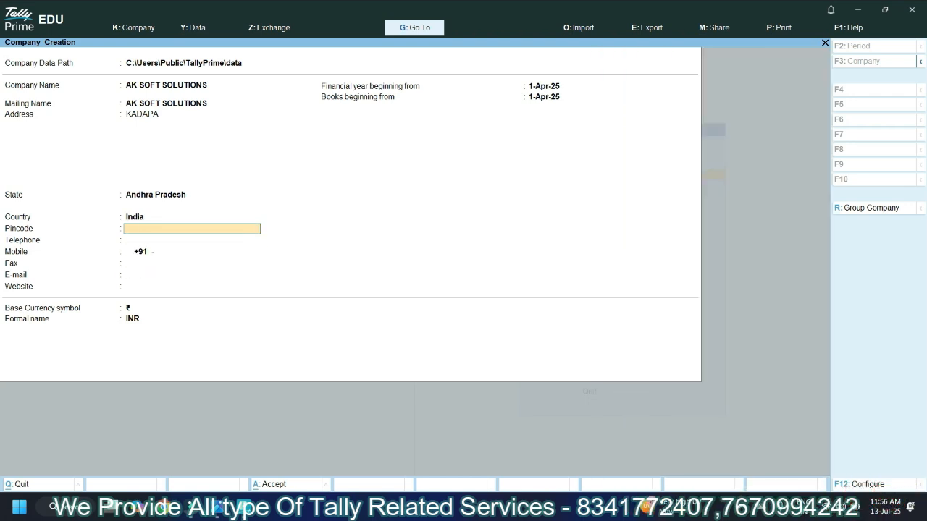
- Enter the company's postal pincode and leave the telephone, mobile, fax, e-mail and website details blank
key(Return)
text(51600)
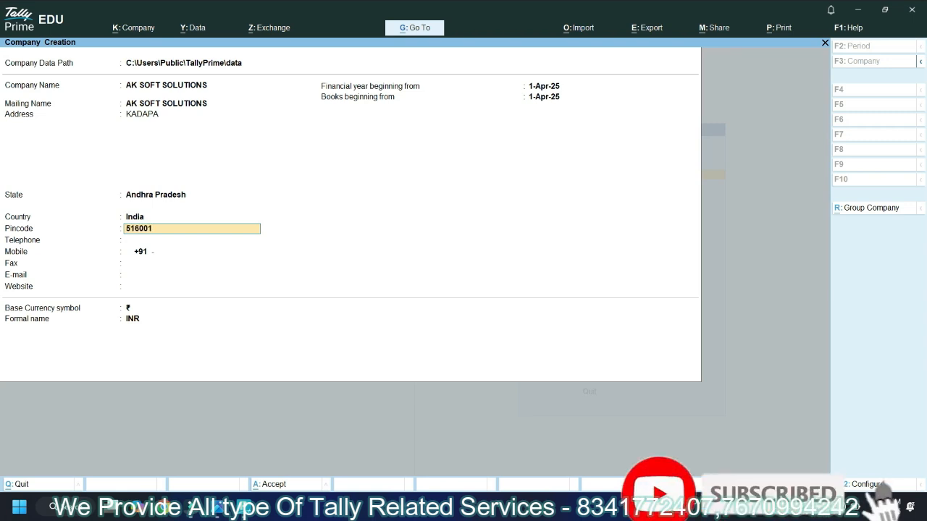
text(1)
key(Return)
key(Return)
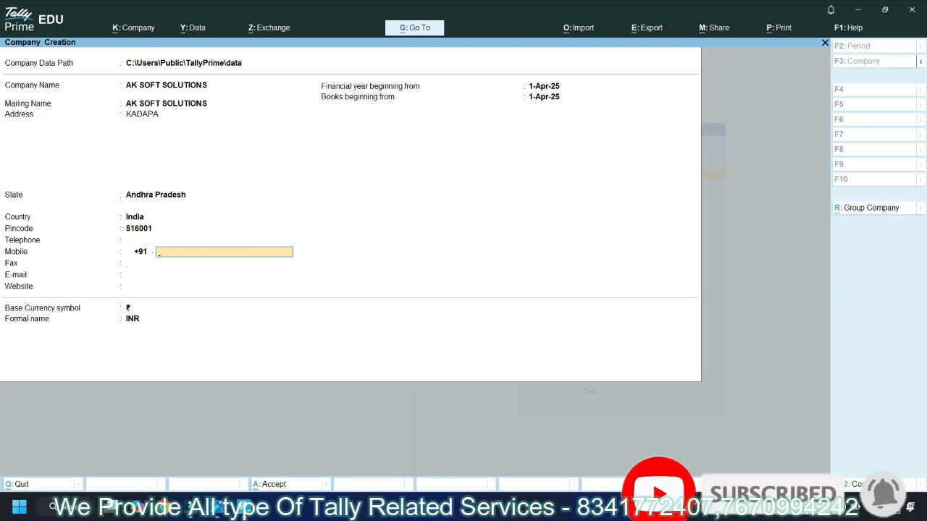
key(Return)
key(Return)
key(Return)
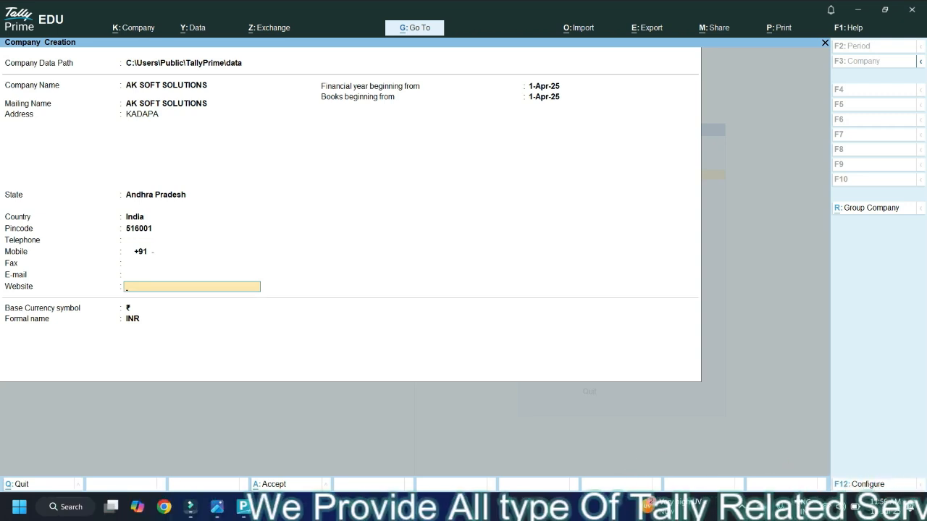
key(Return)
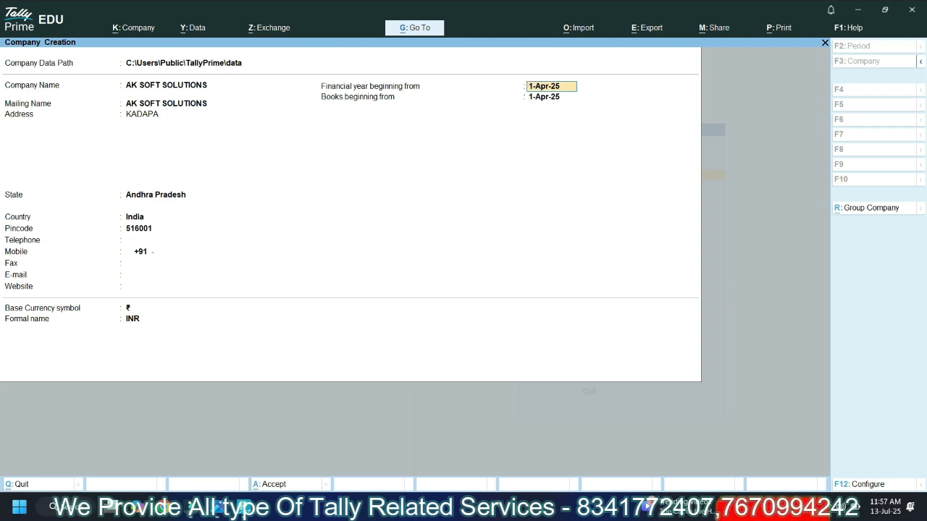
- Keep 1-Apr-25 as the start of the financial year and books, keep INR as currency, and accept the company creation
key(Return)
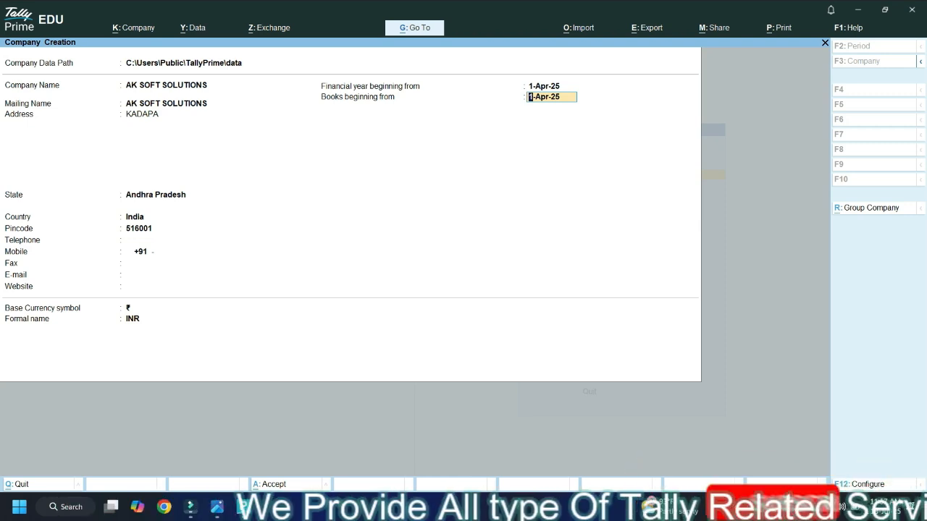
key(Up)
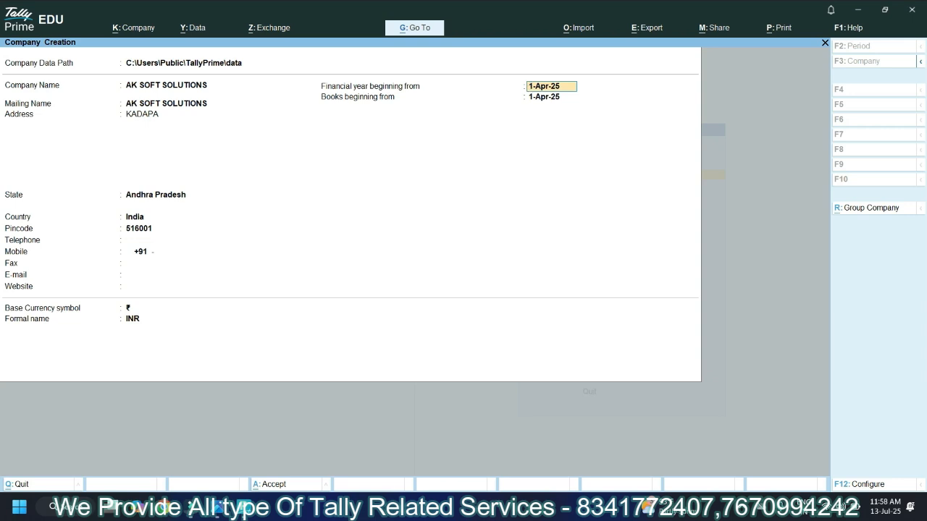
key(Return)
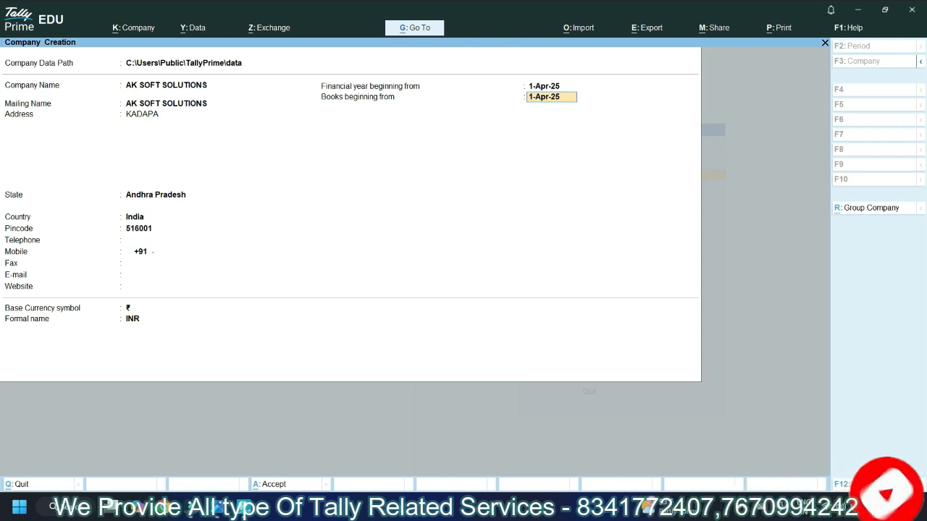
key(Return)
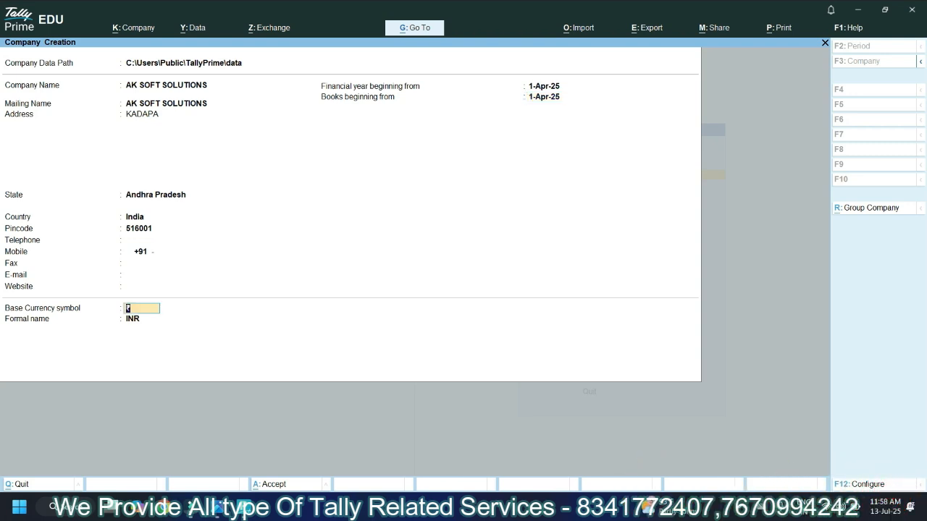
key(Return)
key(Return)
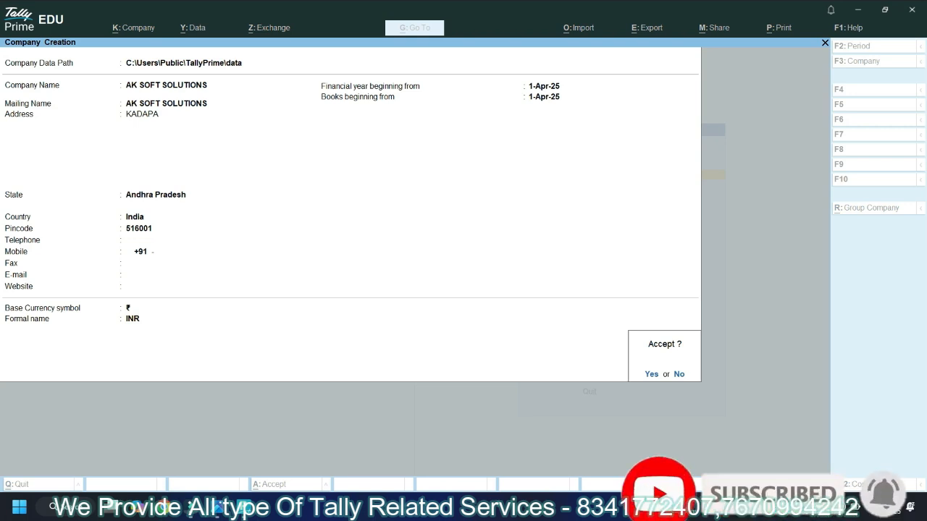
key(Return)
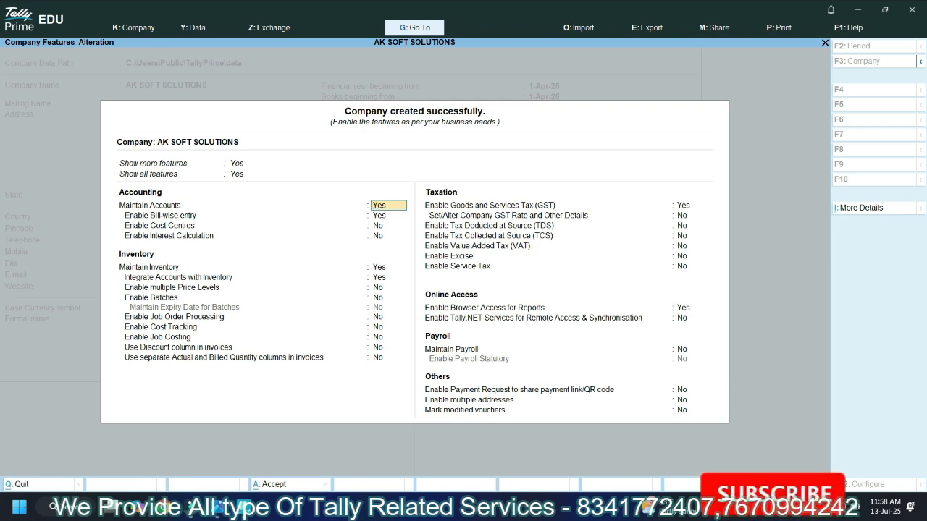
key(Return)
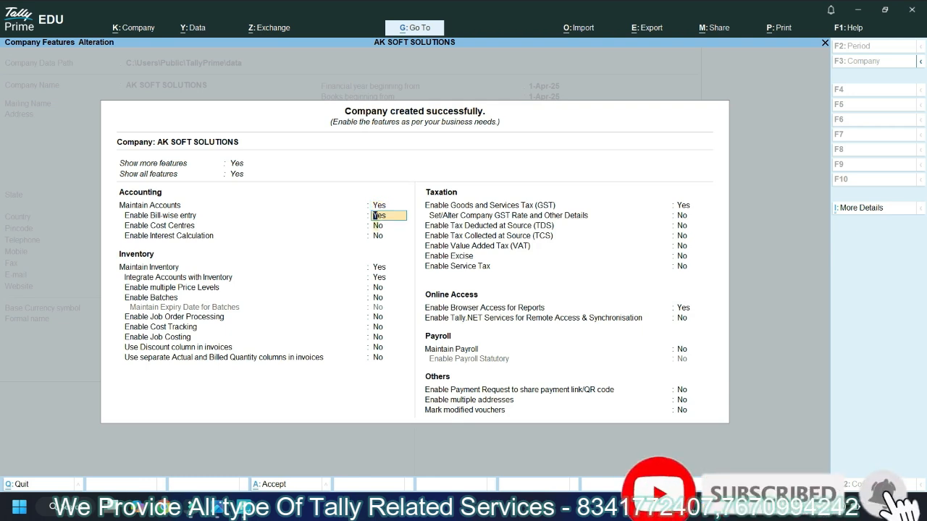
key(Return)
key(Return)
key(Return)
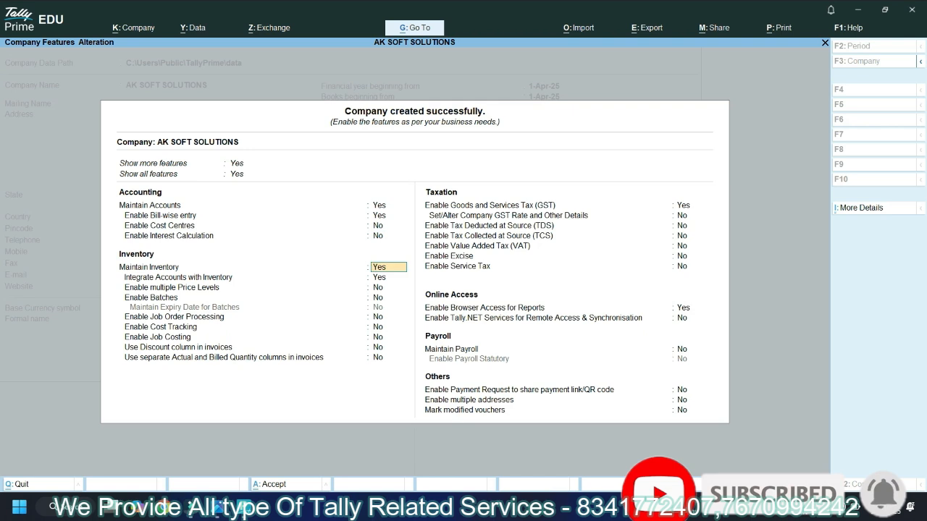
key(Up)
key(Up)
key(Up)
key(Up)
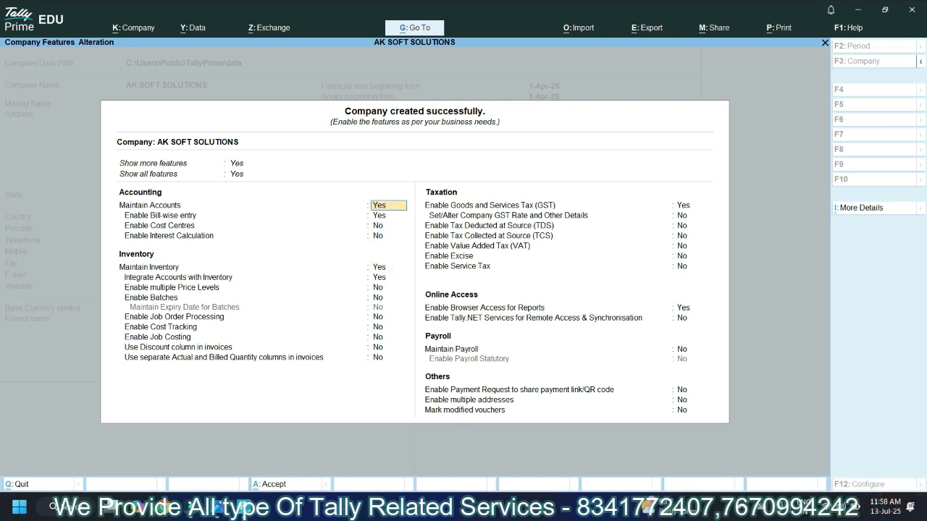
- Keep the default accounting and inventory features and proceed to the GST registration details with GST enabled
key(Return)
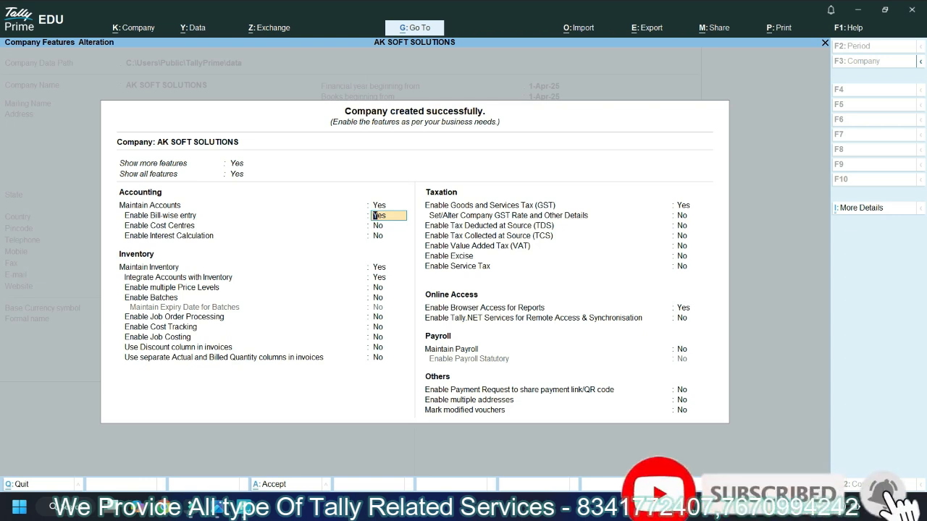
key(Return)
key(Return)
key(Return)
key(Return)
key(Return)
key(Return)
key(Return)
key(Return)
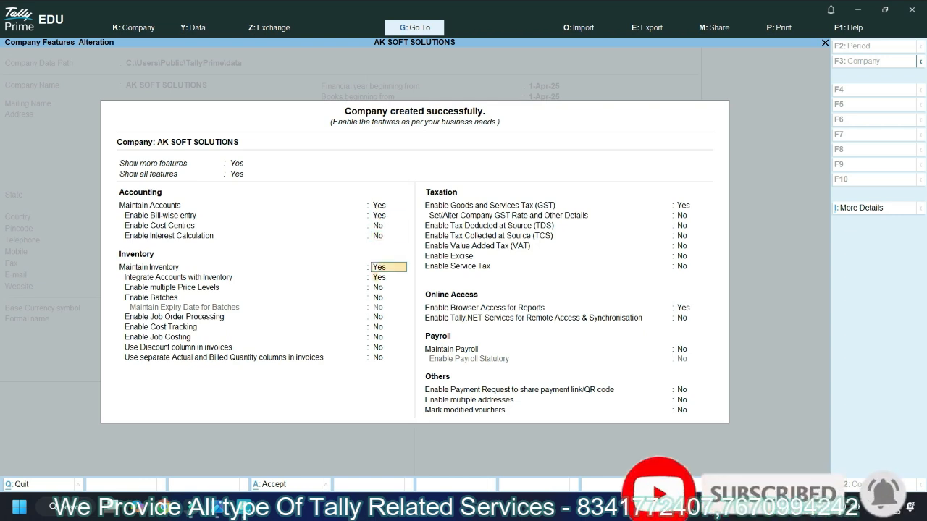
key(Return)
key(Return)
key(Return)
key(Return)
key(Return)
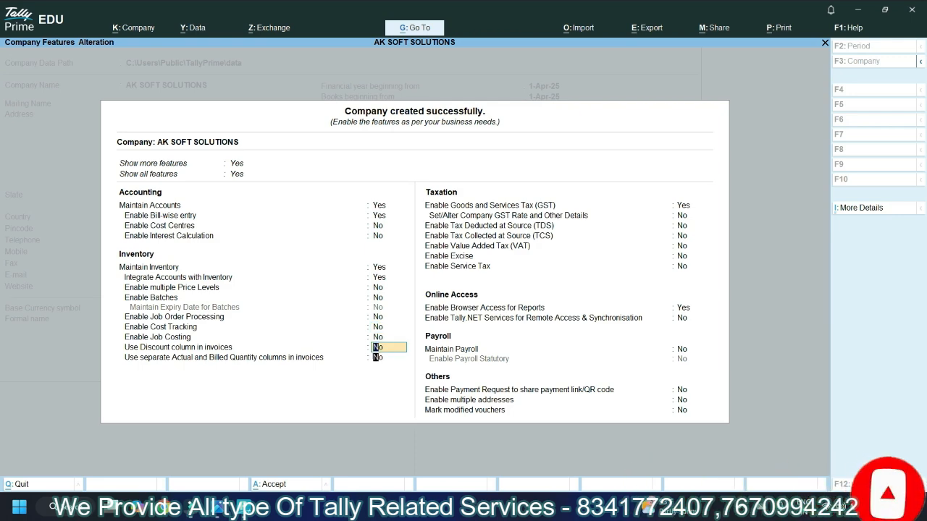
key(Return)
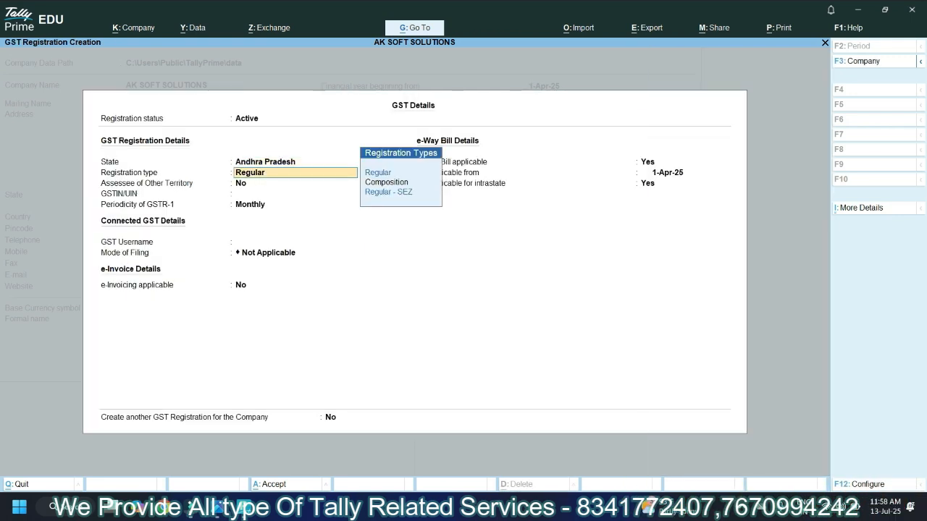
- Save a Regular GST registration with monthly GSTR-1, a blank GSTIN and e-Way Bill applicable from 1-Apr-25, and accept the company features
key(Return)
key(Return)
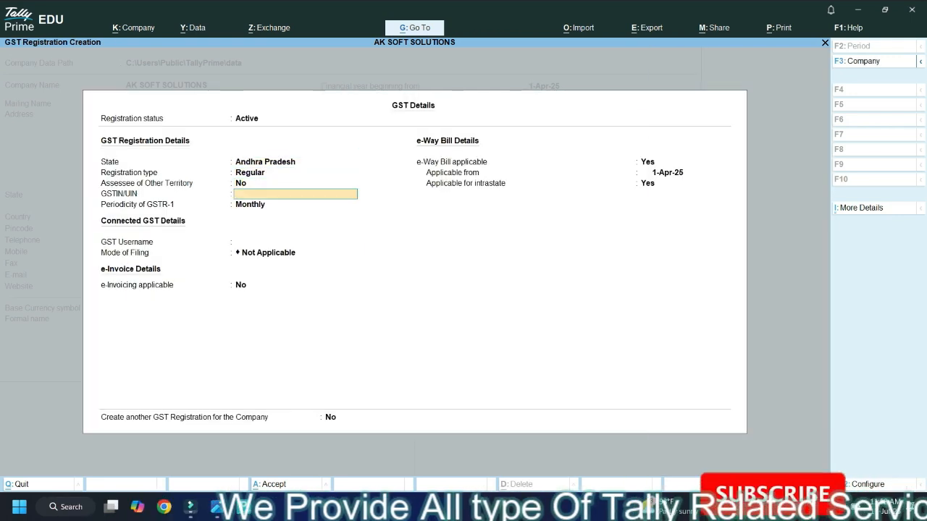
key(Return)
key(Return)
key(Return)
key(Return)
key(Return)
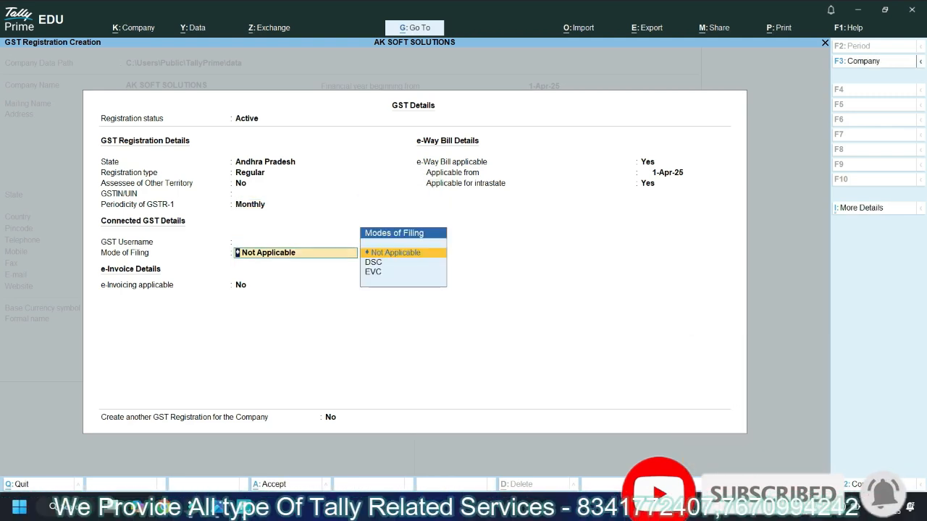
key(Return)
key(Return)
key(Return)
key(Return)
key(Return)
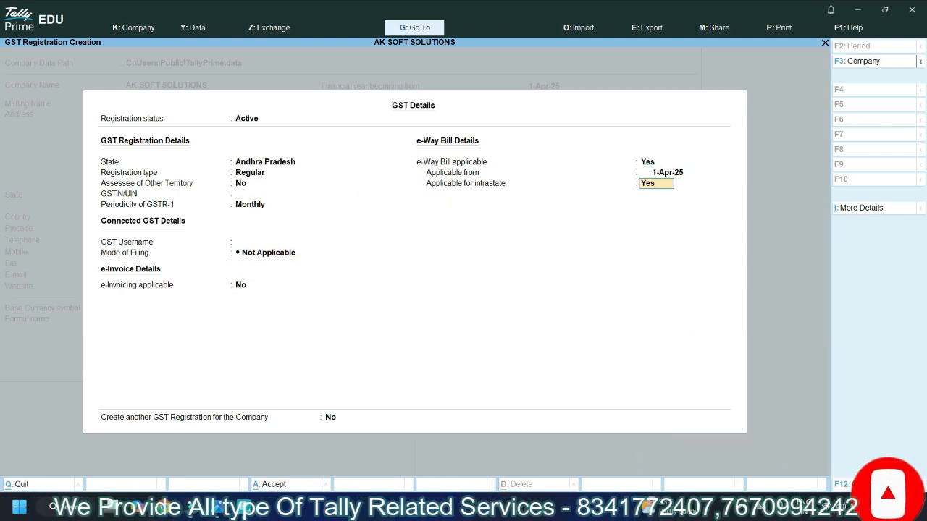
key(Return)
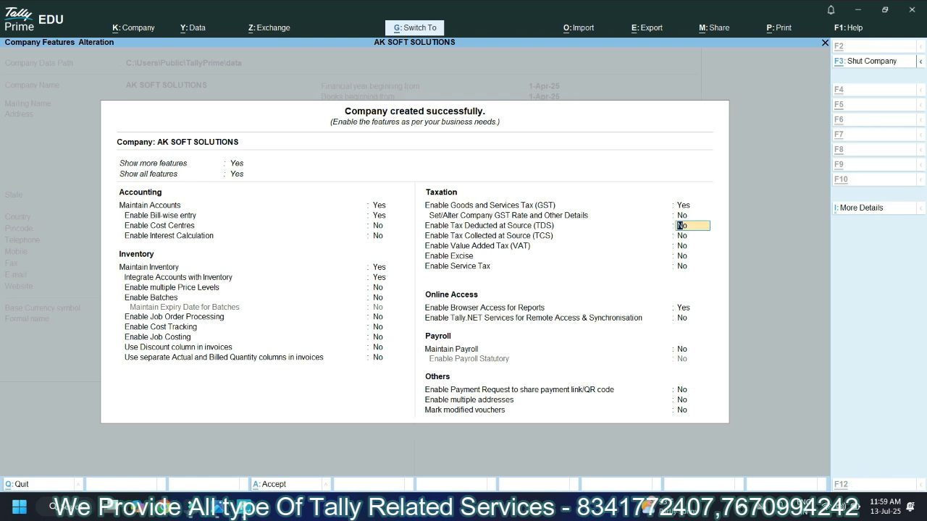
key(ctrl+a)
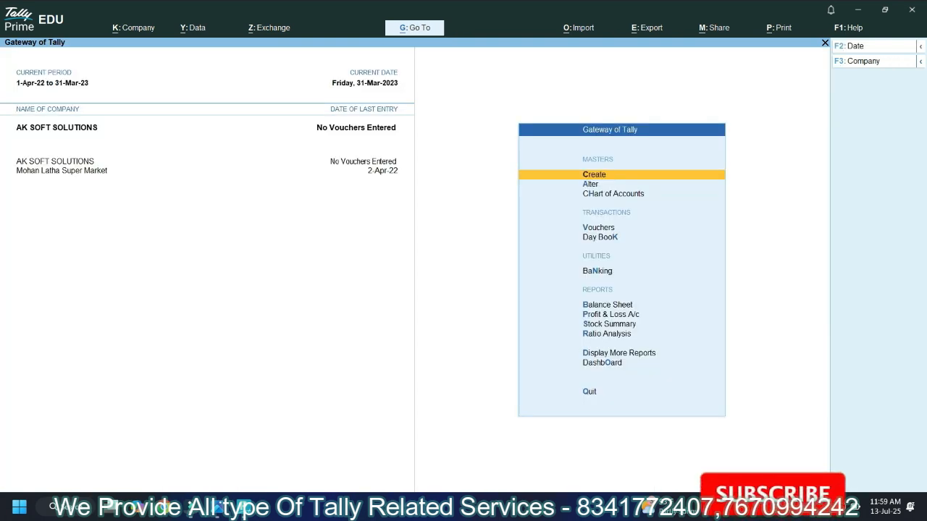